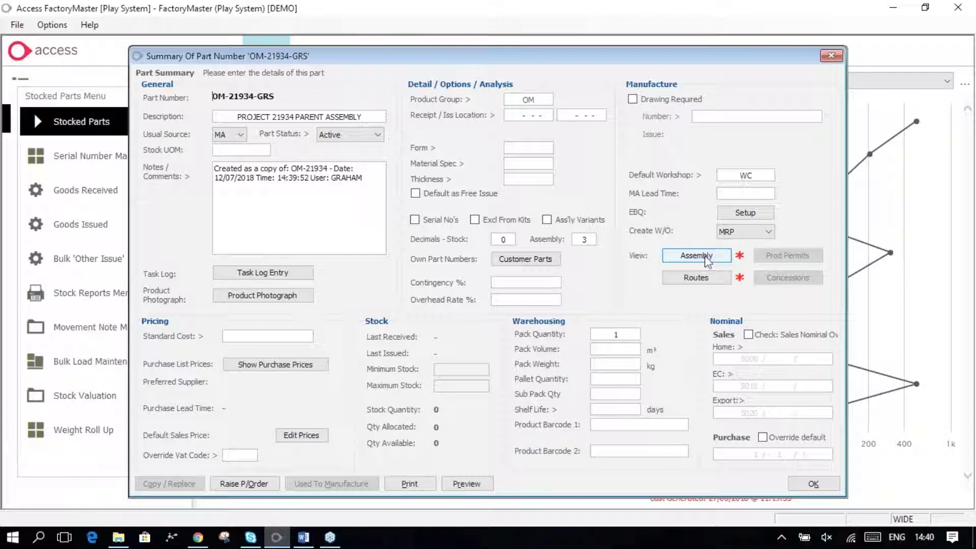
# View the assembly components of part OM-21934-GRS and close the stocked parts windows
pyautogui.click(706, 258)
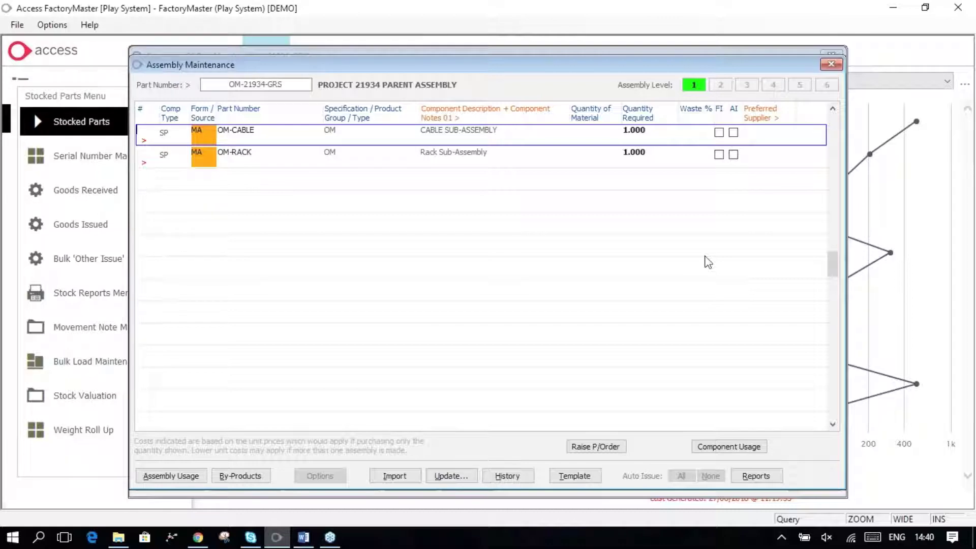
pyautogui.press('Escape')
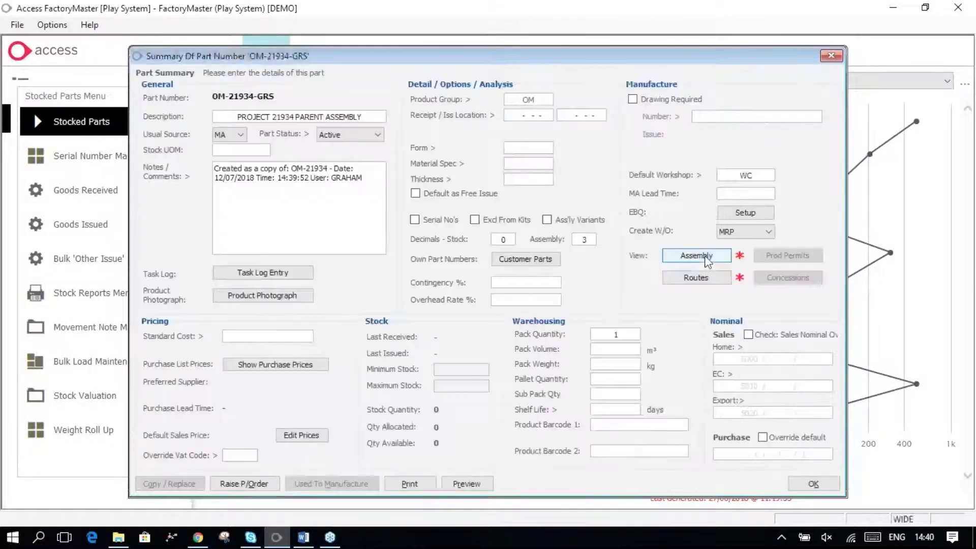
pyautogui.press('Escape')
pyautogui.press('Escape')
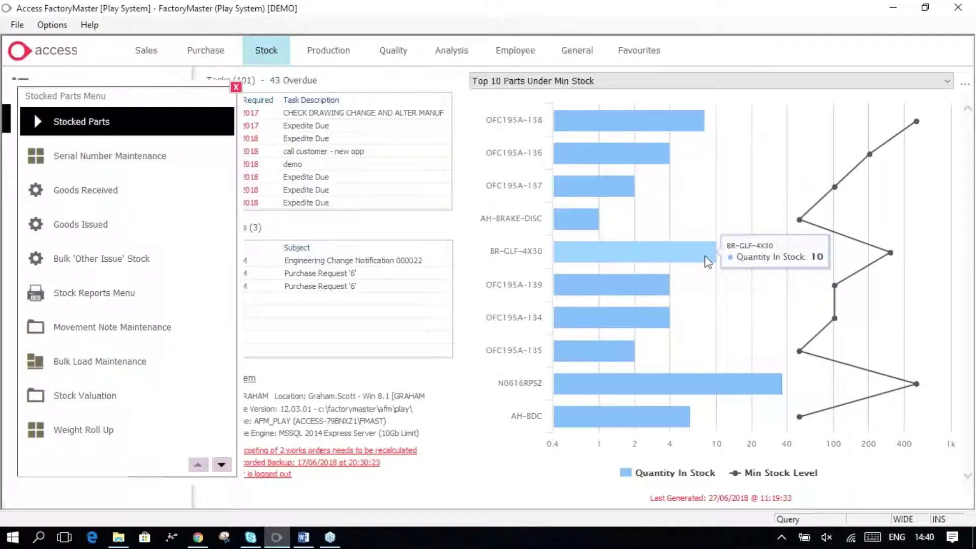
pyautogui.press('Escape')
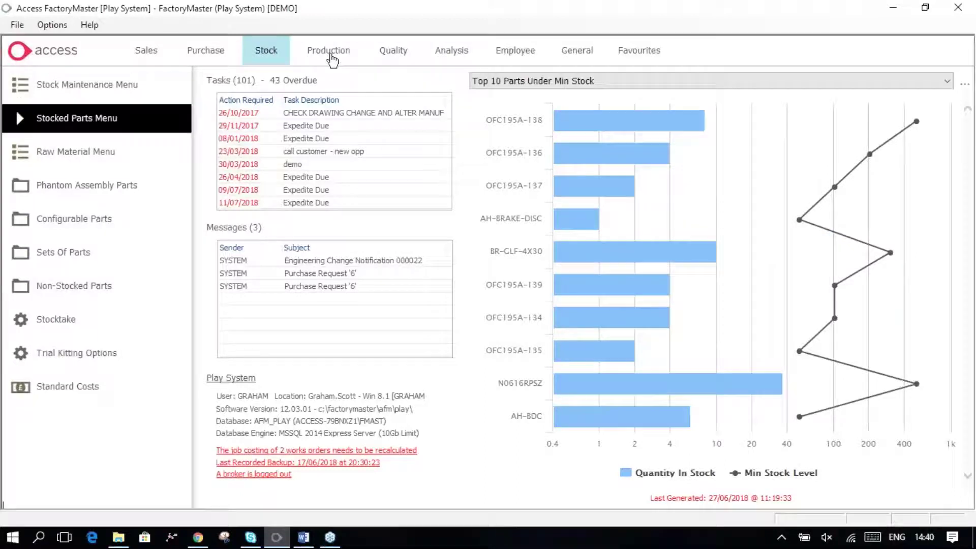
# Create an automatically numbered works order for part OM-21934, quantity 1, required 30/07/2018, without printing the route cards
pyautogui.click(329, 53)
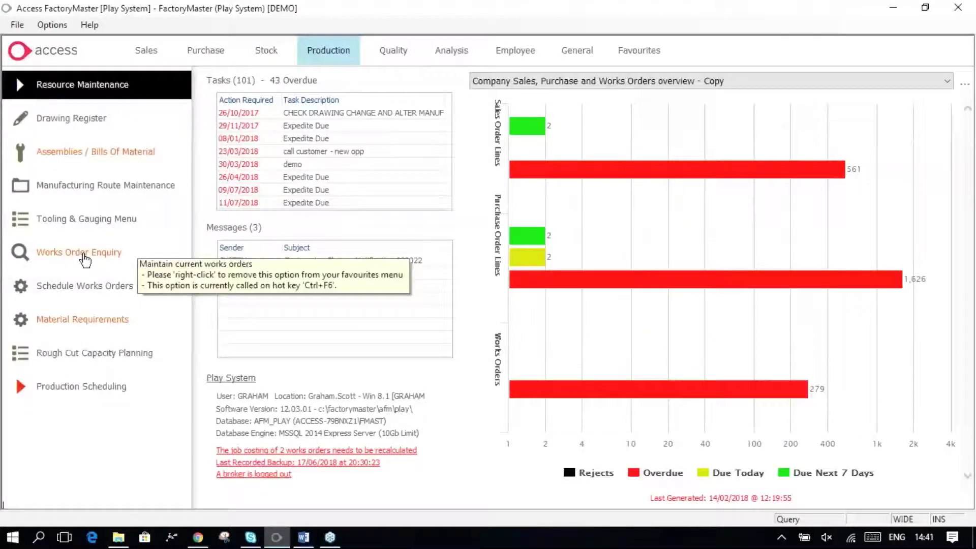
pyautogui.click(81, 255)
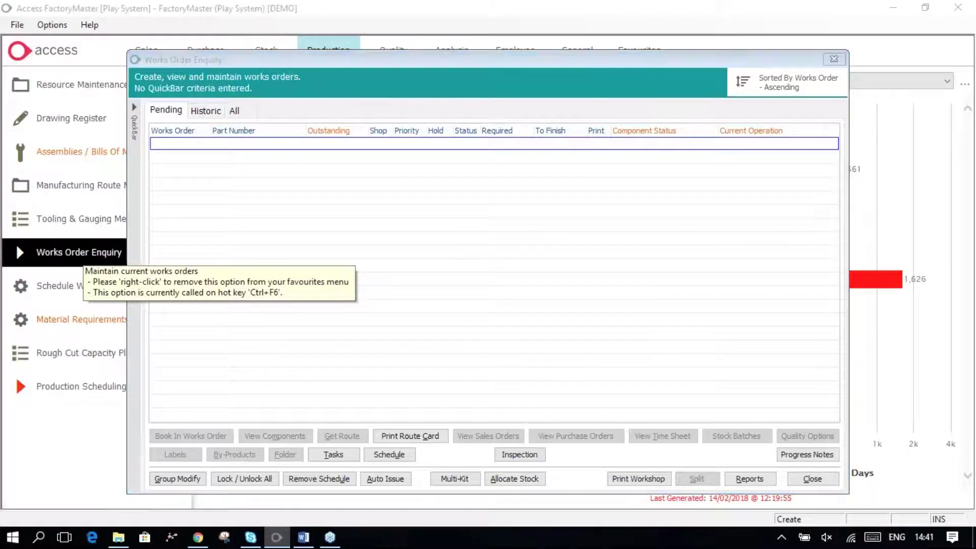
pyautogui.press('Return')
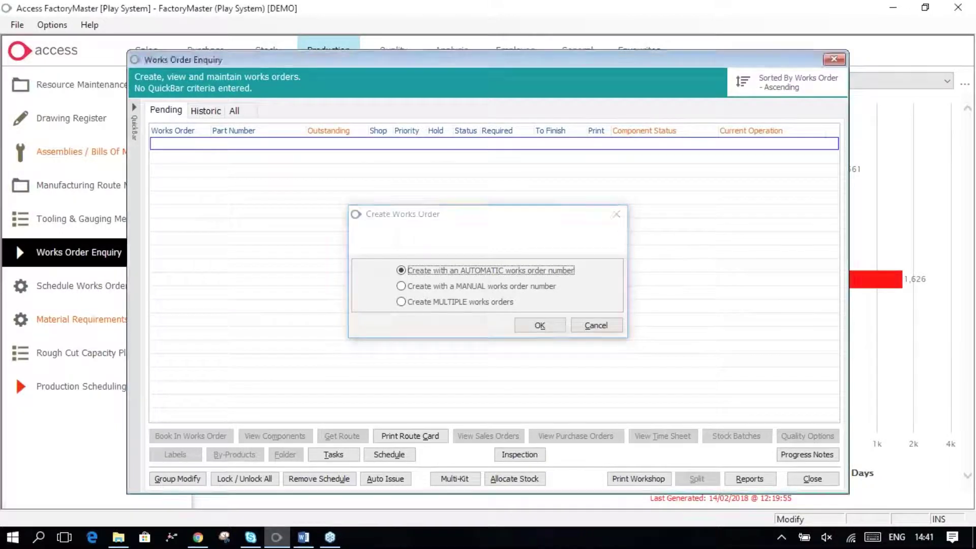
pyautogui.write('OM-219')
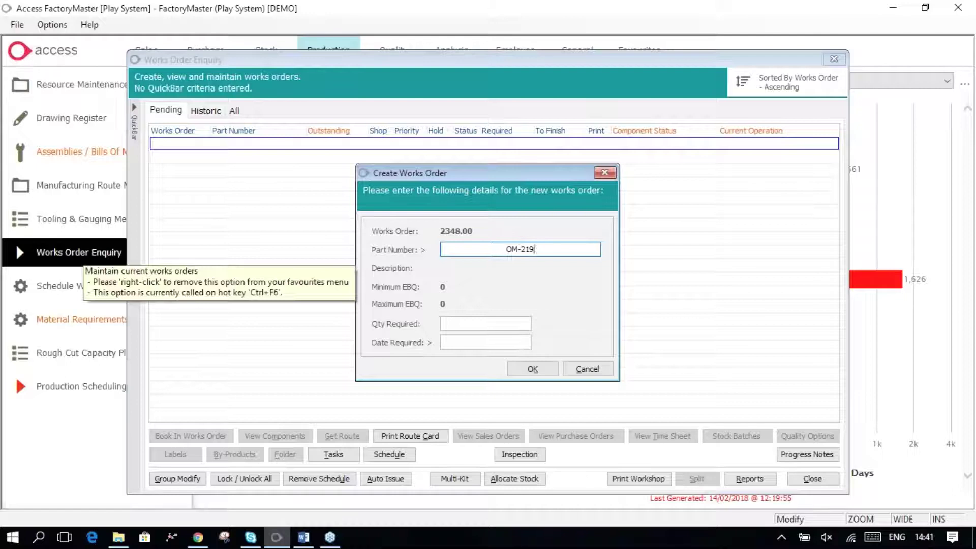
pyautogui.write('34')
pyautogui.press('Tab')
pyautogui.write('1')
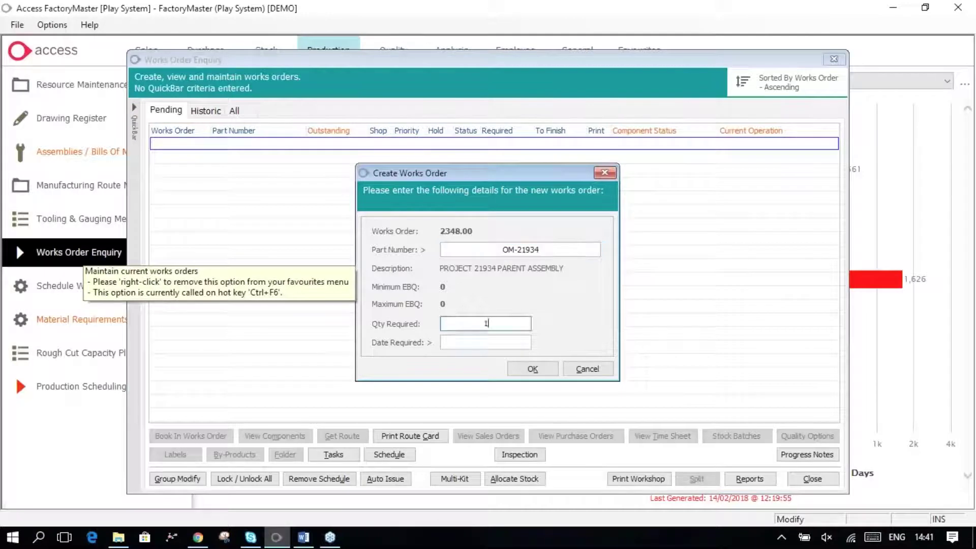
pyautogui.press('Tab')
pyautogui.write('30/07/201')
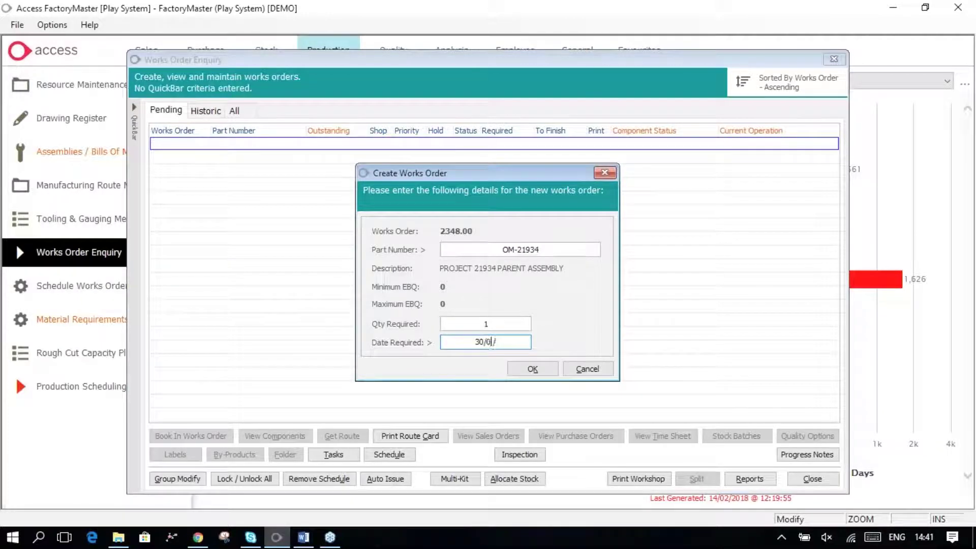
pyautogui.write('8')
pyautogui.press('Tab')
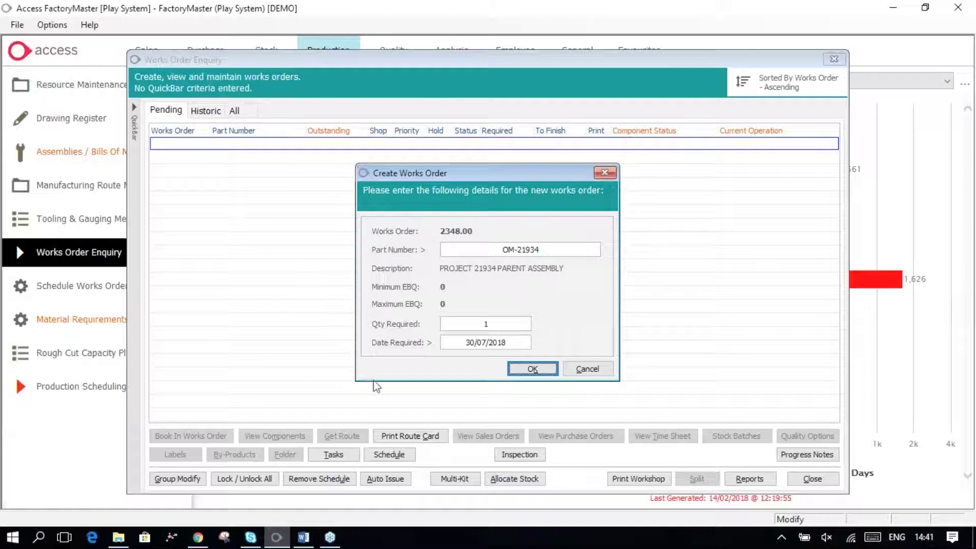
pyautogui.press('Return')
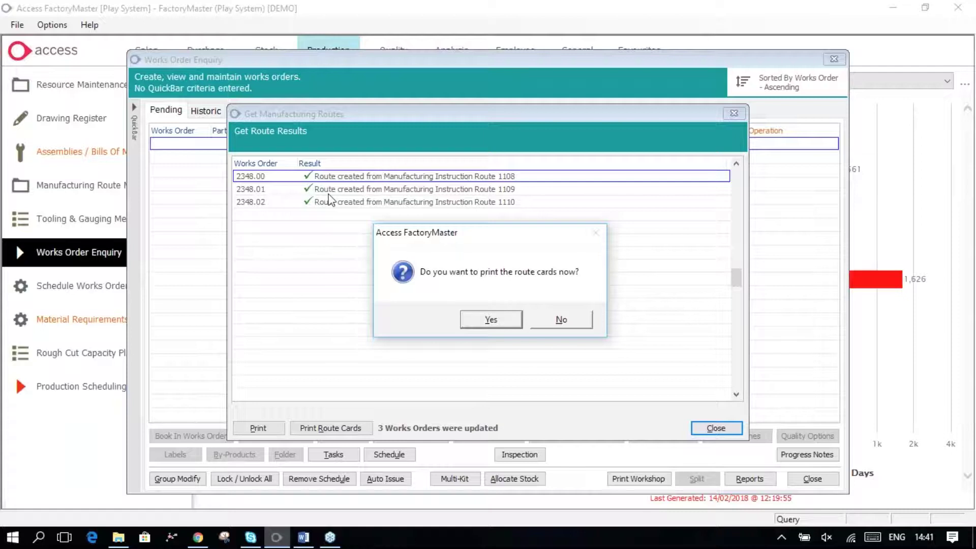
pyautogui.press('n')
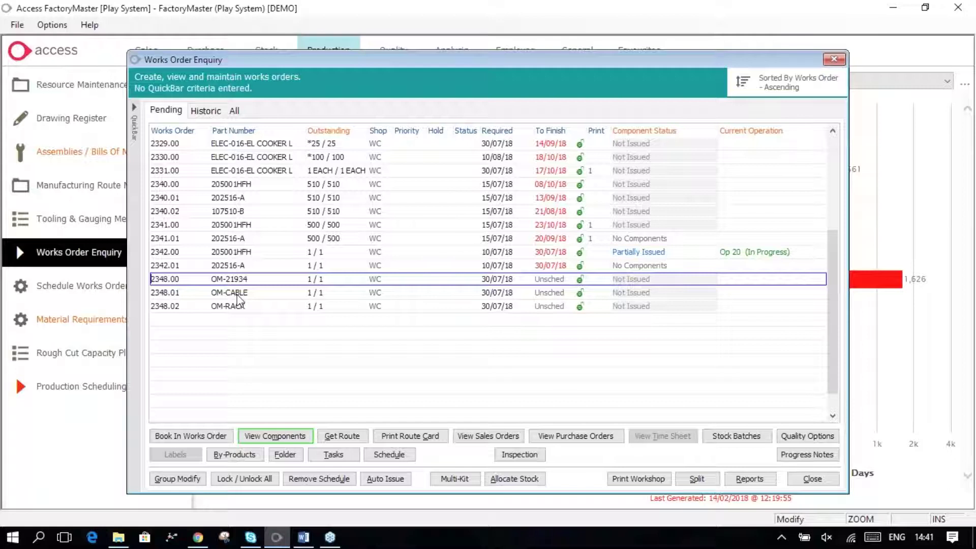
# Review the new OM-21934 works order with its sub-assembly orders and close the works order enquiry
pyautogui.moveTo(239, 300); pyautogui.dragTo(241, 283)
pyautogui.doubleClick(237, 280)
pyautogui.press('Escape')
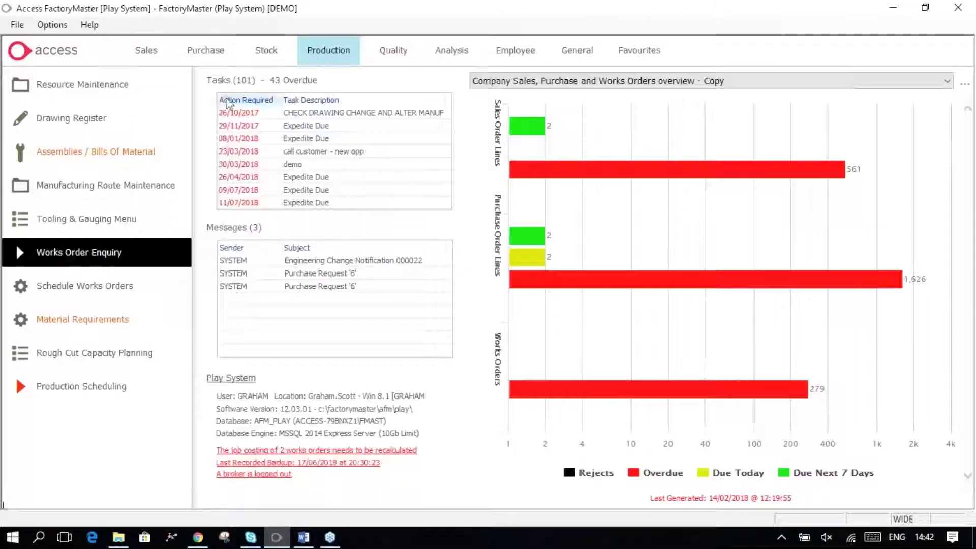
# Filter the stocked parts by part number OM-219 and open the assembly of OM-21934
pyautogui.click(265, 52)
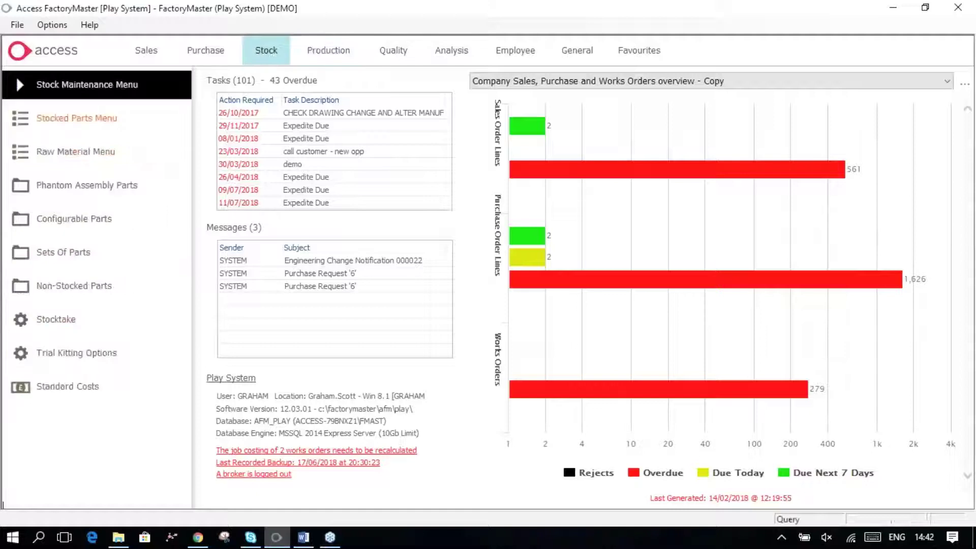
pyautogui.click(22, 130)
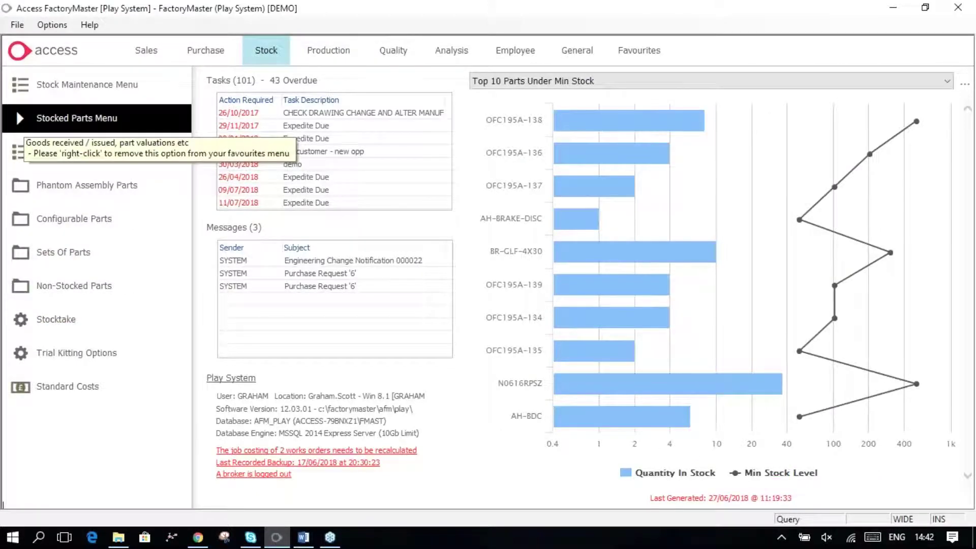
pyautogui.click(24, 126)
pyautogui.click(24, 123)
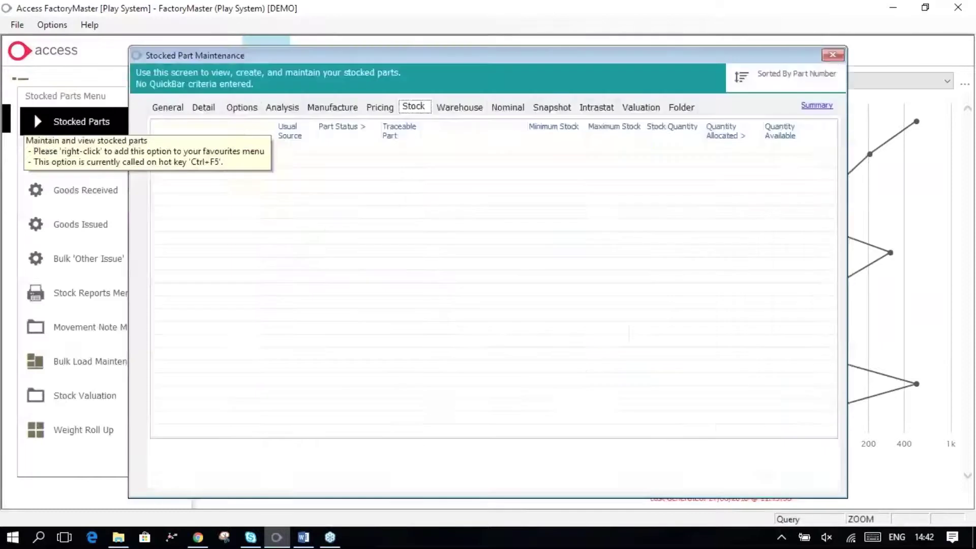
pyautogui.moveTo(133, 206)
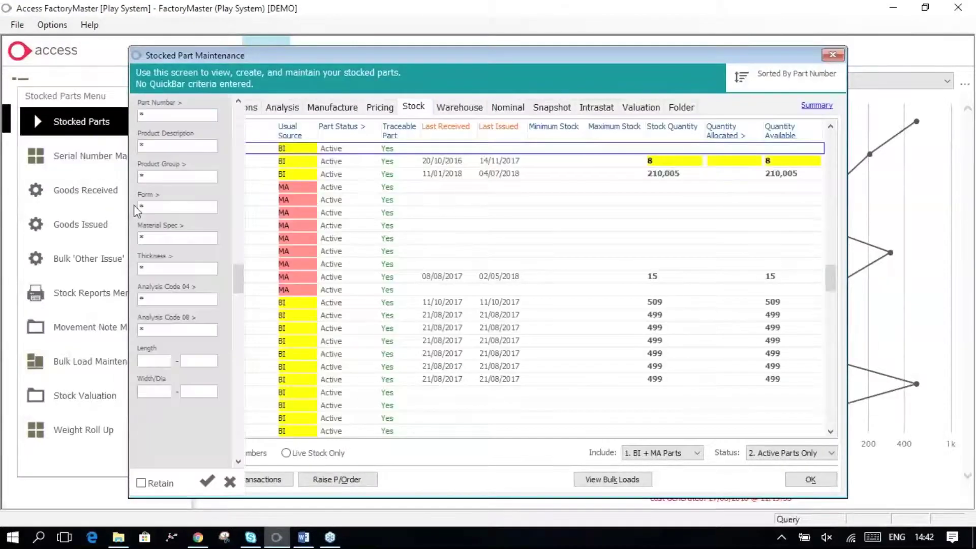
pyautogui.write('O')
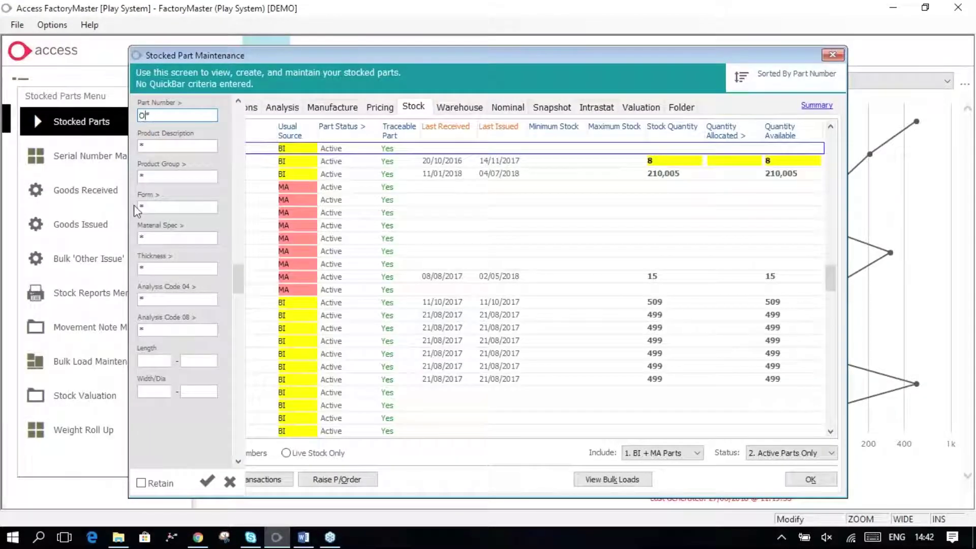
pyautogui.write('M-219')
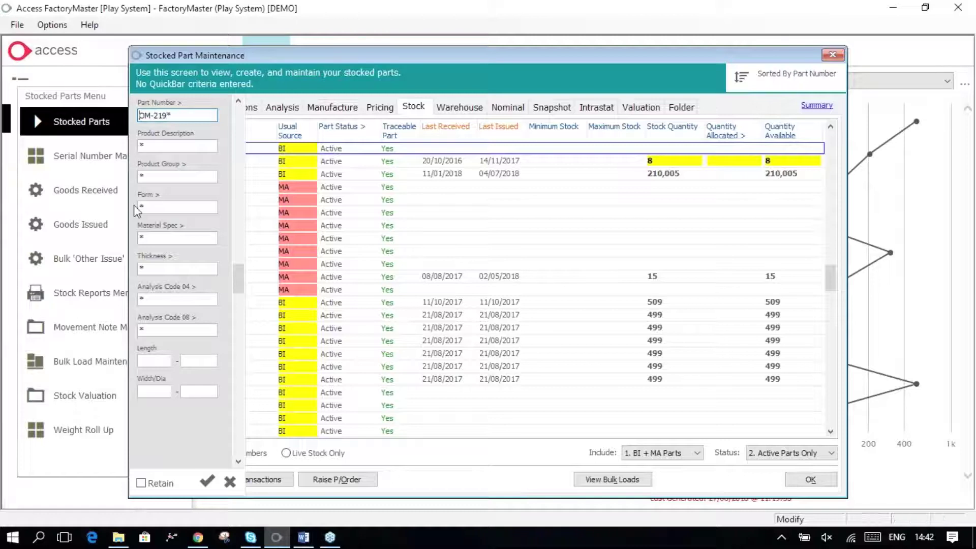
pyautogui.press('Return')
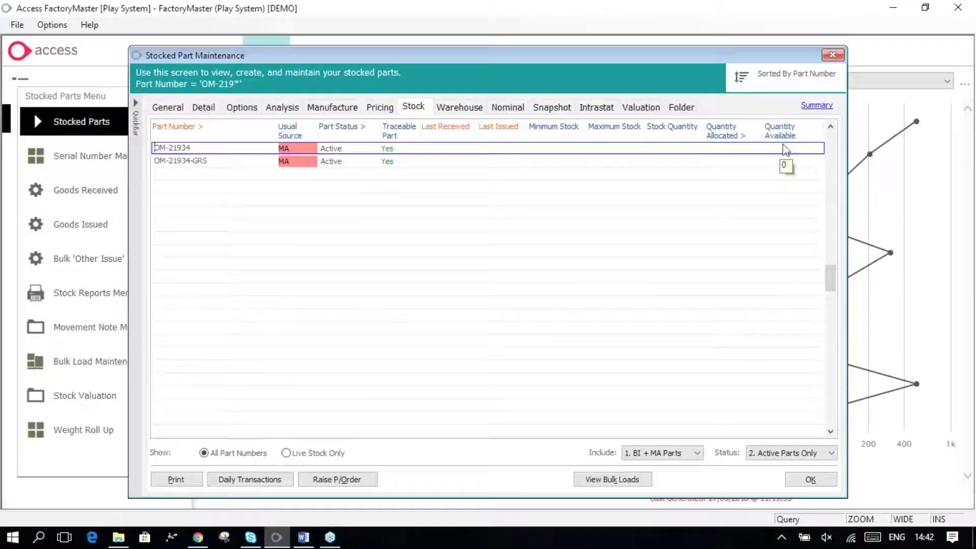
pyautogui.click(813, 105)
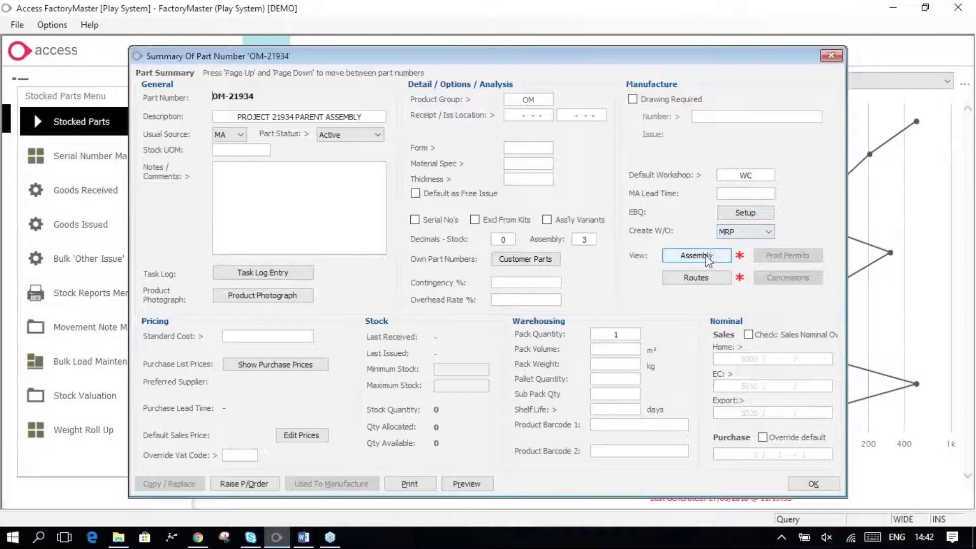
pyautogui.click(706, 258)
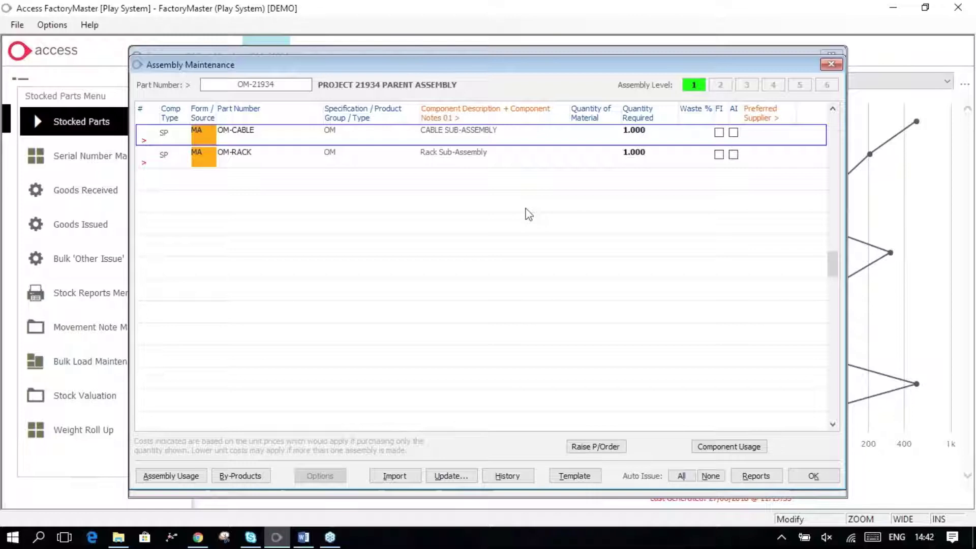
# View the part summary of the OM-CABLE component and return to the OM-21934 assembly
pyautogui.press('Escape')
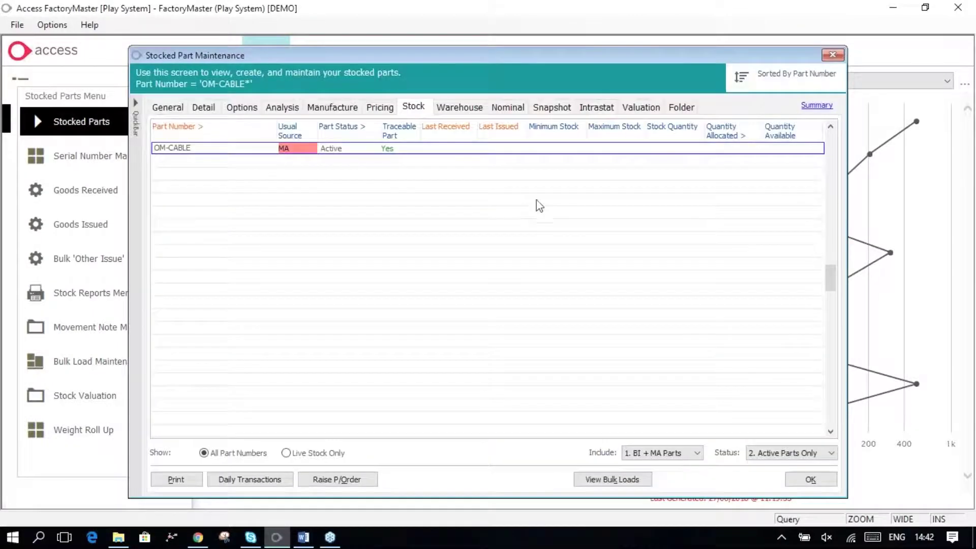
pyautogui.click(818, 106)
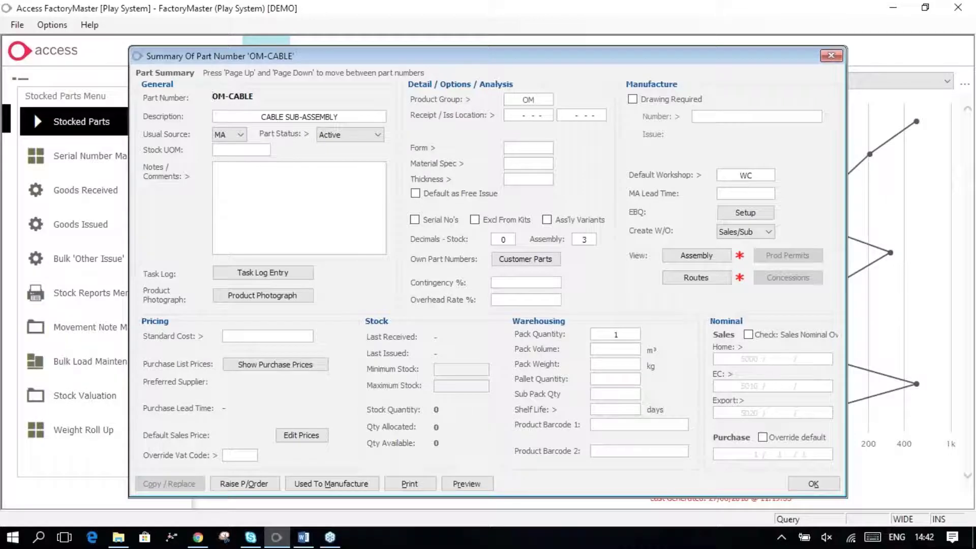
pyautogui.press('Escape')
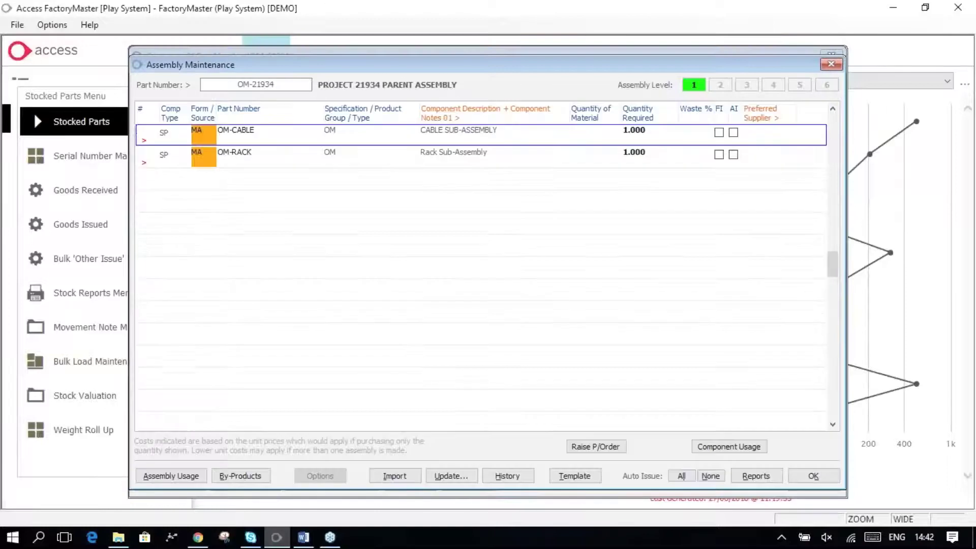
# Add the phantom assembly OM-CABLE-PA as a PA component of the OM-21934 assembly
pyautogui.press('Down')
pyautogui.press('Down')
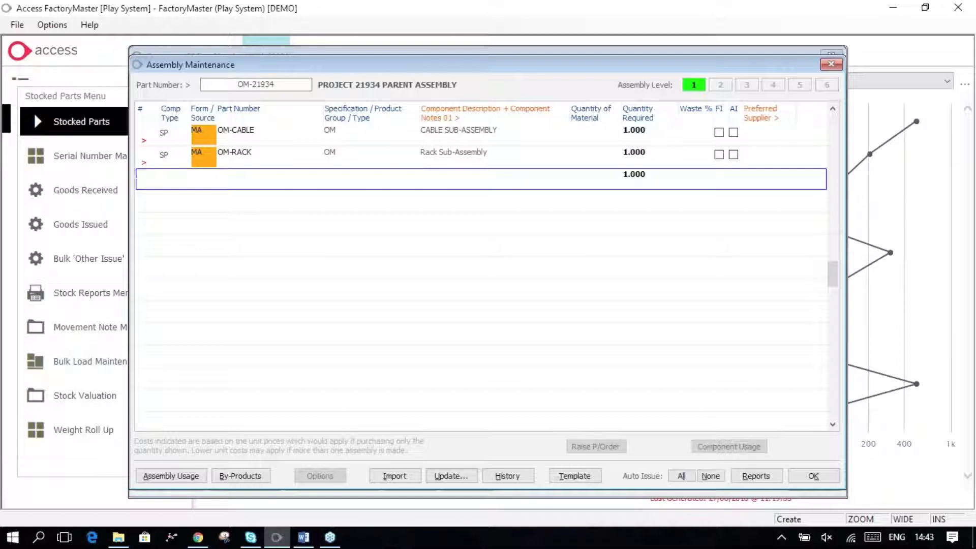
pyautogui.press('Tab')
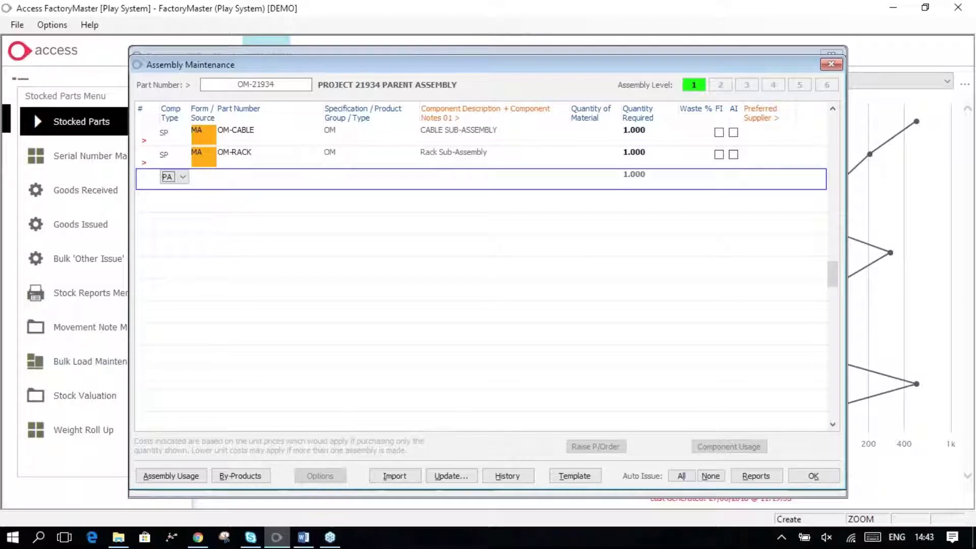
pyautogui.press('Tab')
pyautogui.write('OM-CA')
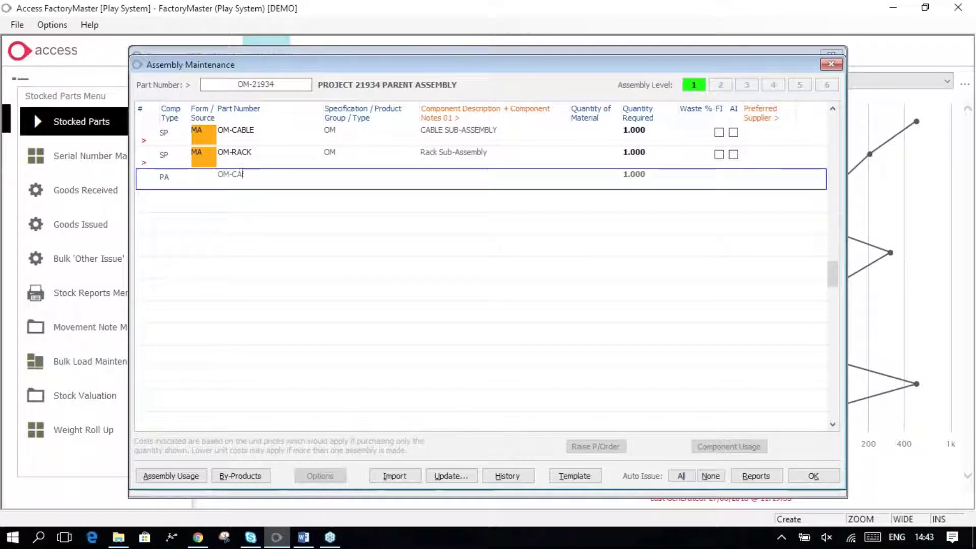
pyautogui.write('BLE')
pyautogui.press('Tab')
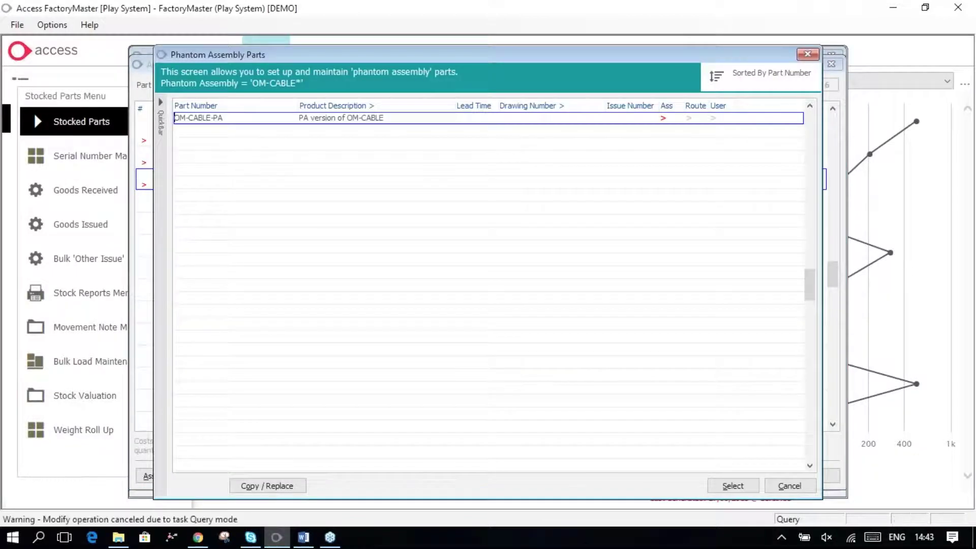
pyautogui.press('Return')
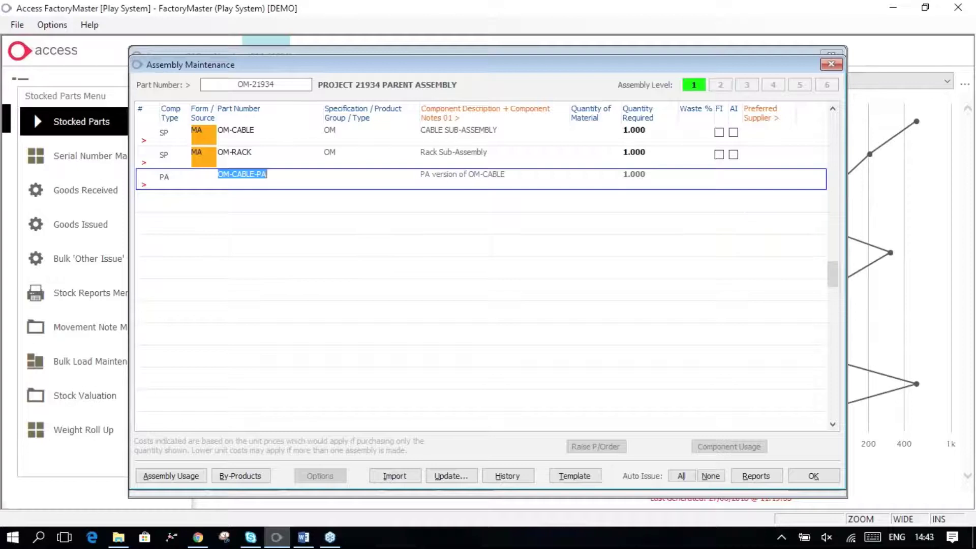
pyautogui.press('Tab')
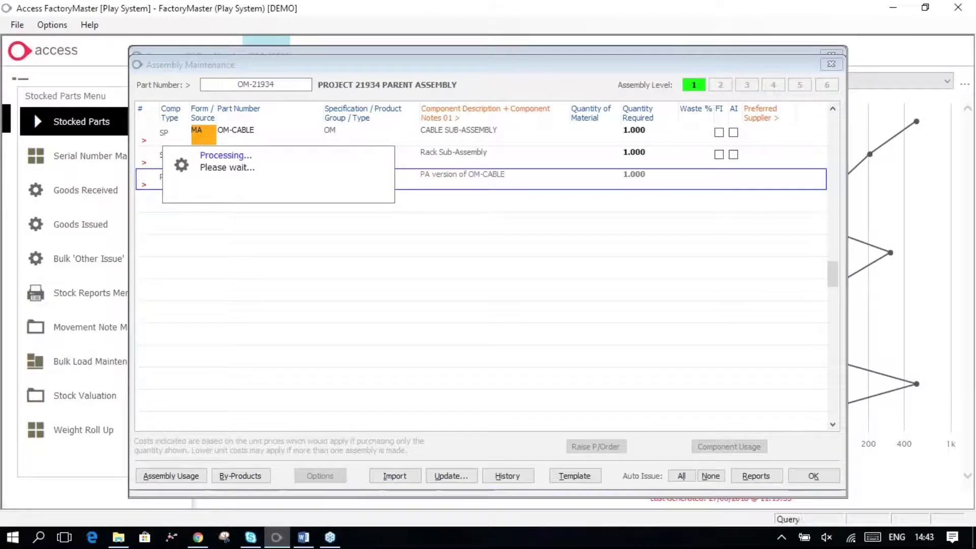
# Examine the components of the phantom assembly OM-CABLE-PA and return to the parent assembly
pyautogui.press('Up')
pyautogui.press('Up')
pyautogui.press('Up')
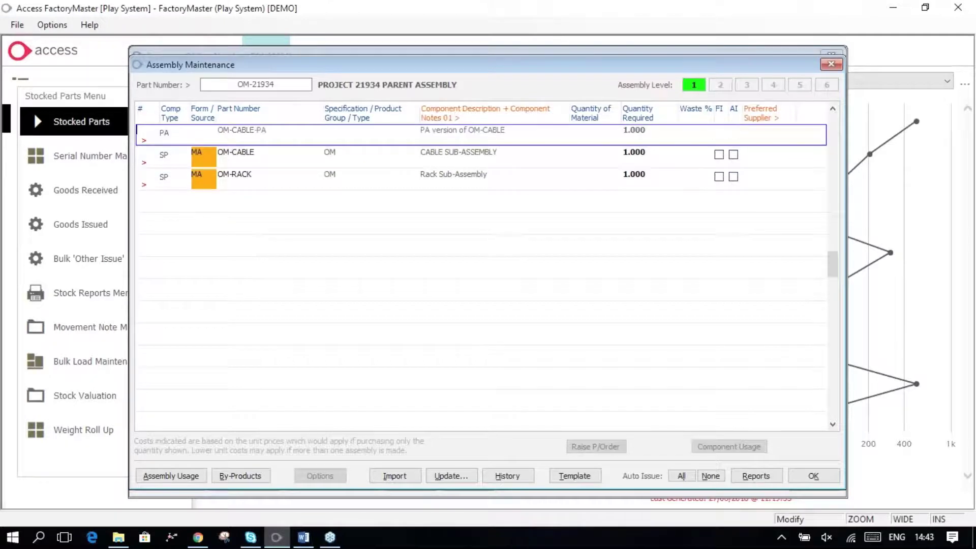
pyautogui.press('F5')
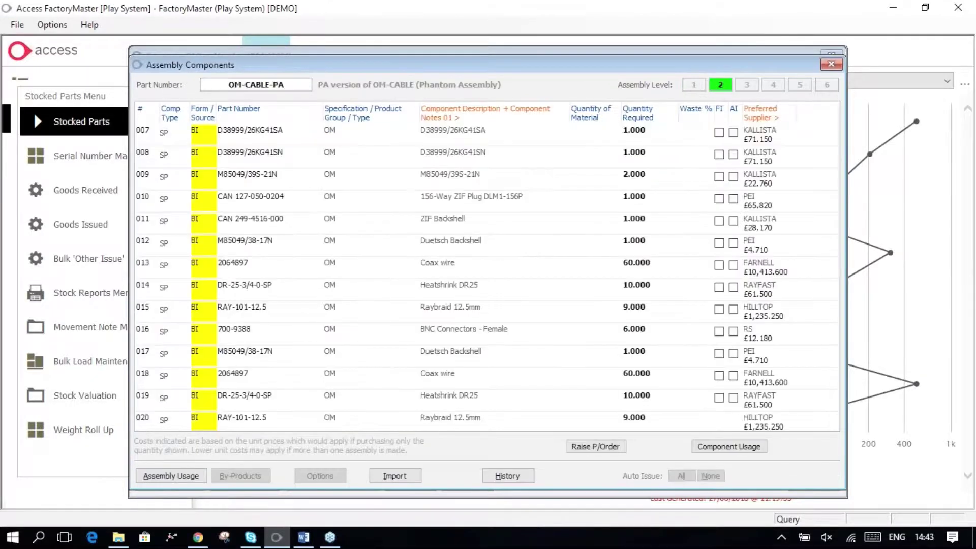
pyautogui.press('Escape')
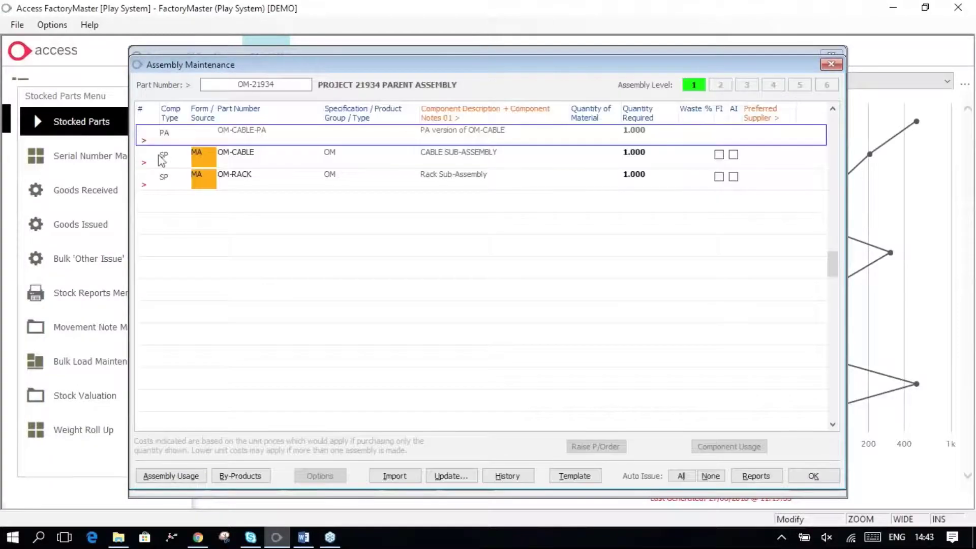
# Delete the stocked OM-CABLE component from the OM-21934 assembly and close the assembly without updating the works order in progress
pyautogui.doubleClick(160, 162)
pyautogui.press('F3')
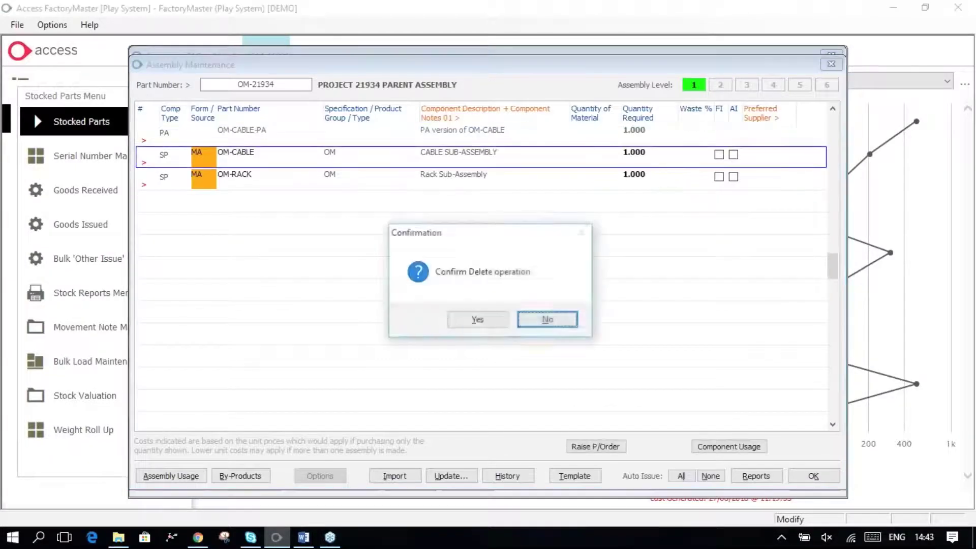
pyautogui.press('y')
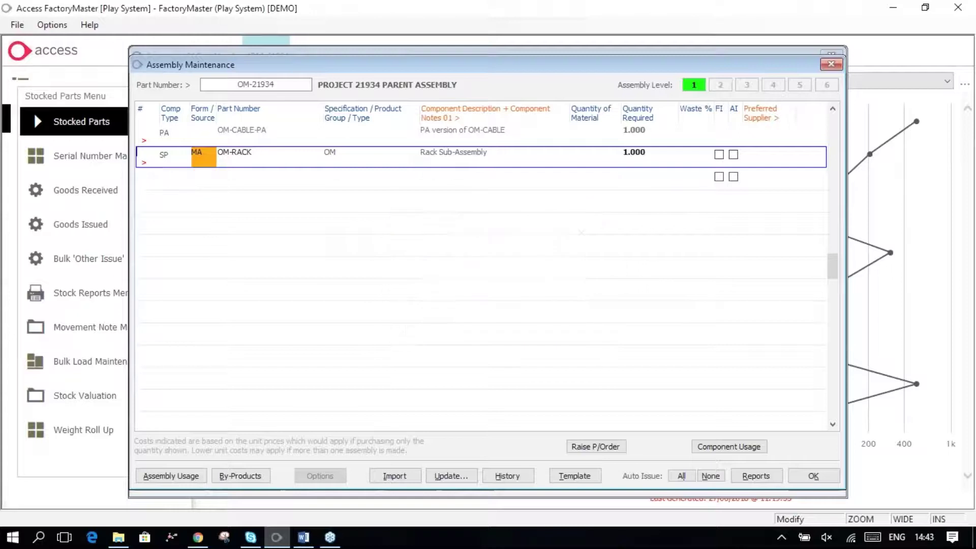
pyautogui.click(164, 133)
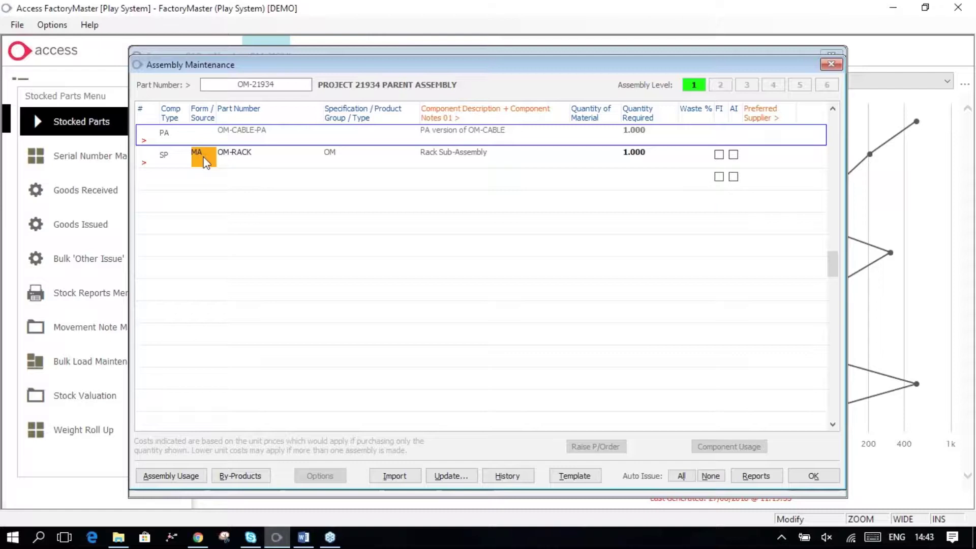
pyautogui.press('Escape')
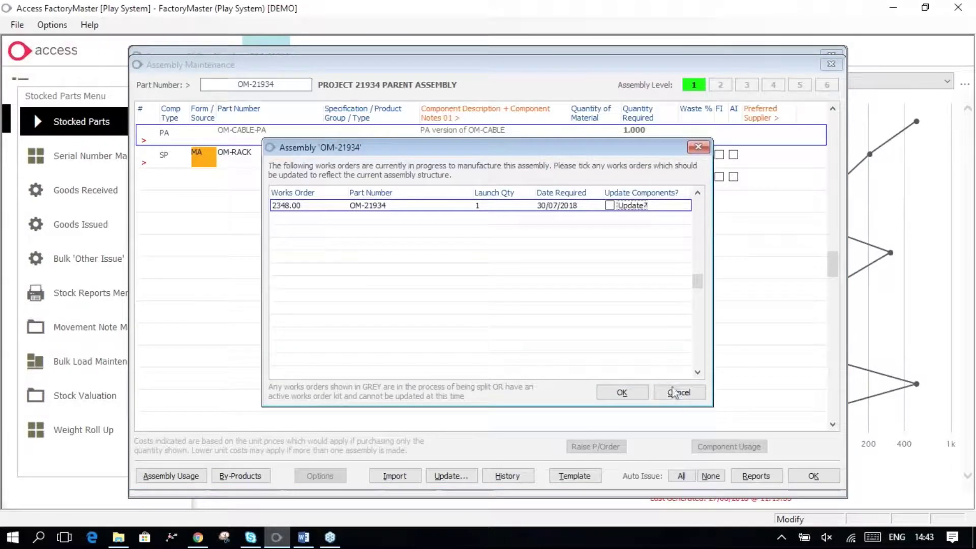
pyautogui.click(675, 396)
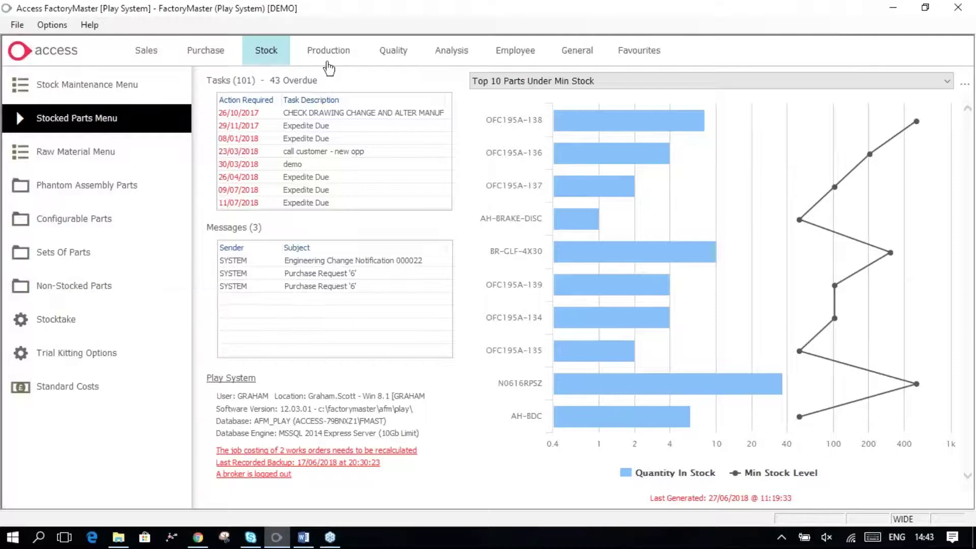
# Start a works order with an automatic number in Works Order Enquiry for part OM-21934, quantity 1
pyautogui.click(342, 61)
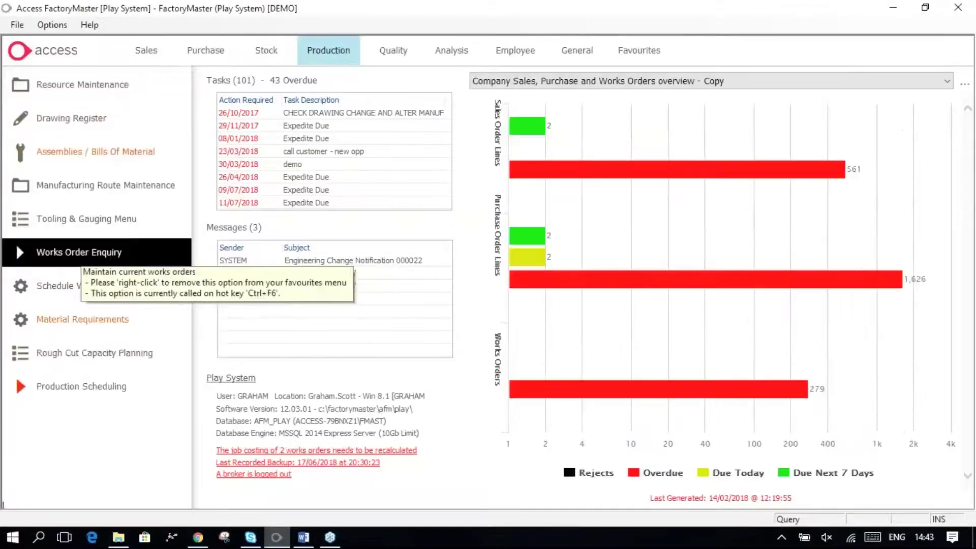
pyautogui.click(79, 253)
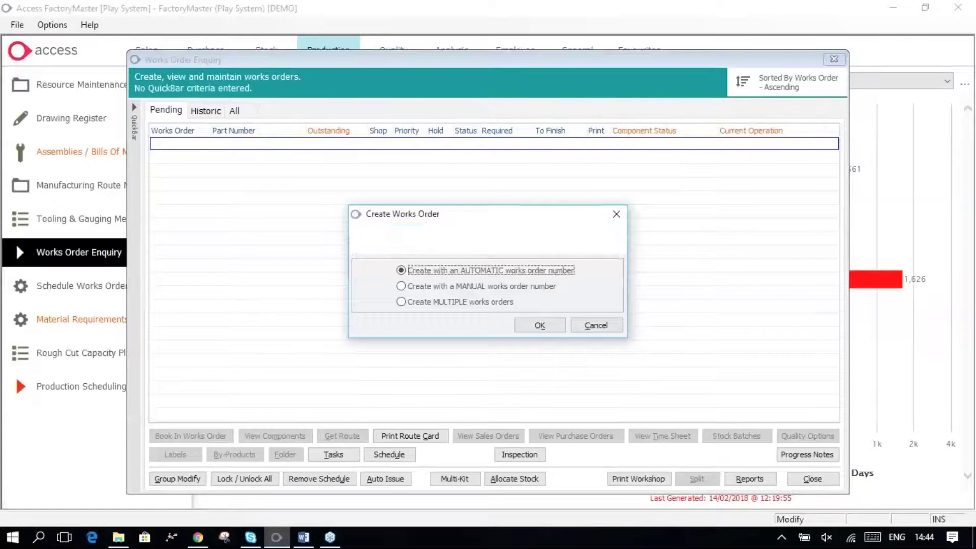
pyautogui.press('Return')
pyautogui.write('OM-2')
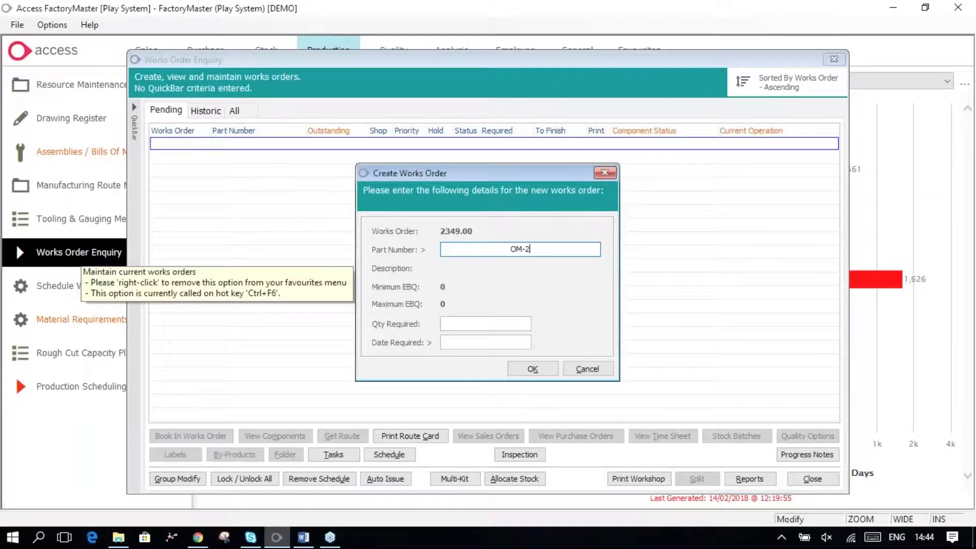
pyautogui.write('1934')
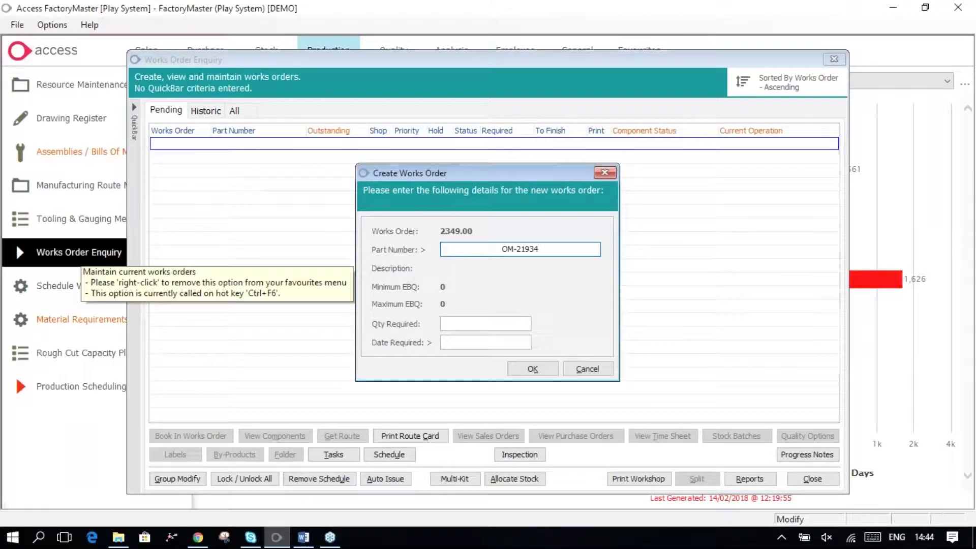
pyautogui.press('Tab')
pyautogui.write('1')
pyautogui.press('Tab')
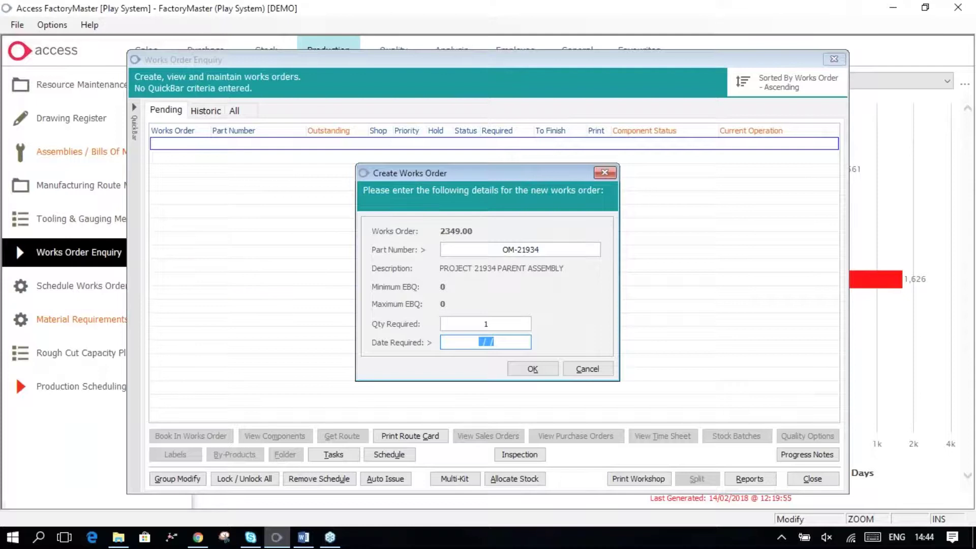
# Set the required date to 30/08/18, create the works order with its manufacturing routes, and decline printing the route cards
pyautogui.write('30/08/19')
pyautogui.press('BackSpace')
pyautogui.press('BackSpace')
pyautogui.write('2018')
pyautogui.press('Return')
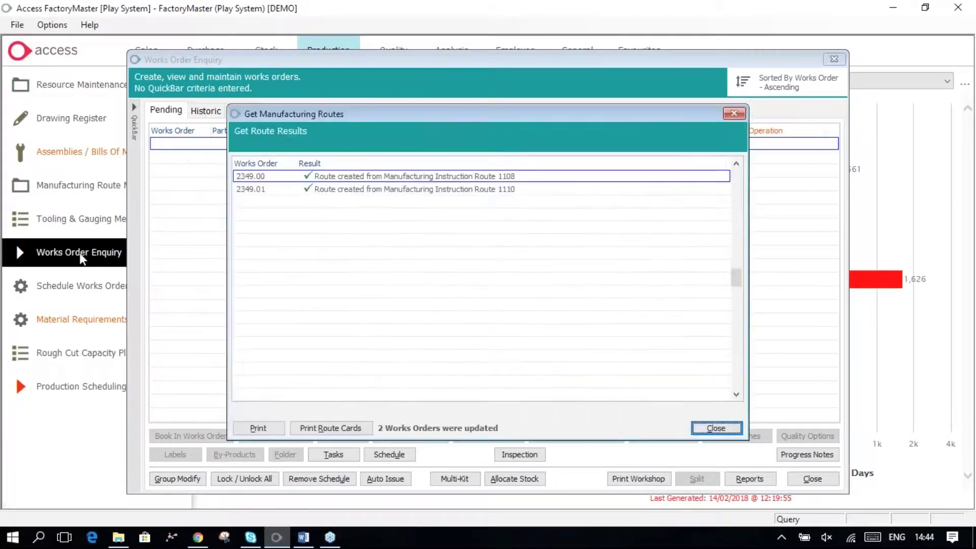
pyautogui.doubleClick(258, 176)
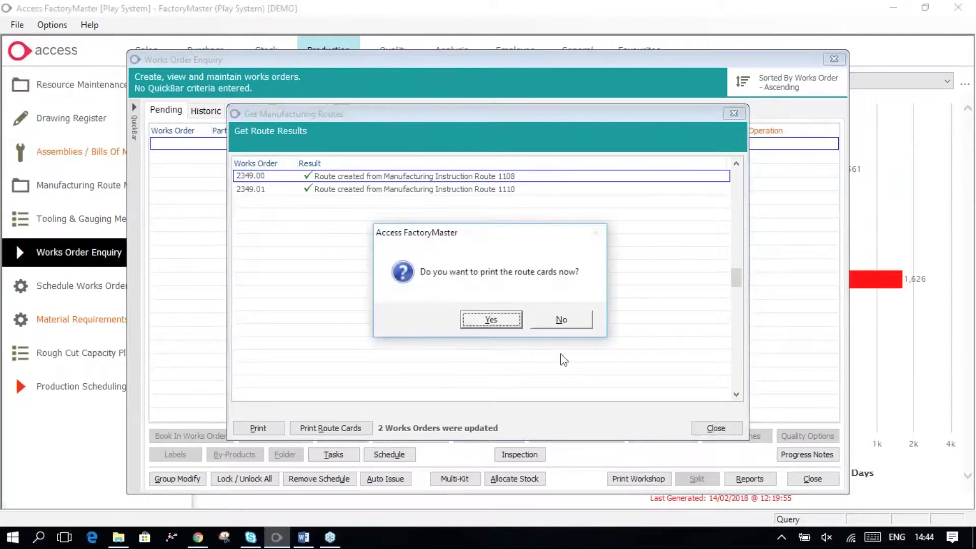
pyautogui.click(562, 320)
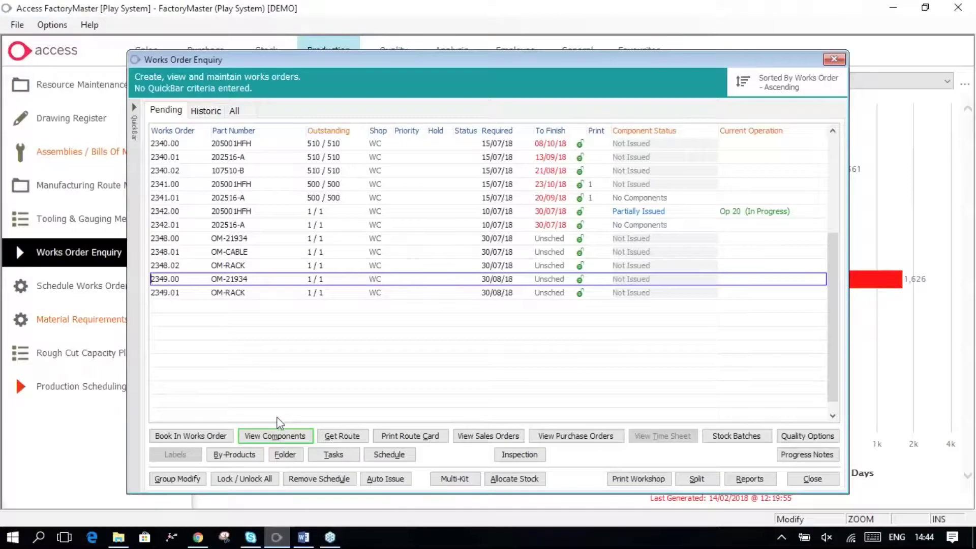
# Review the full component list of the new OM-21934 works order
pyautogui.click(278, 438)
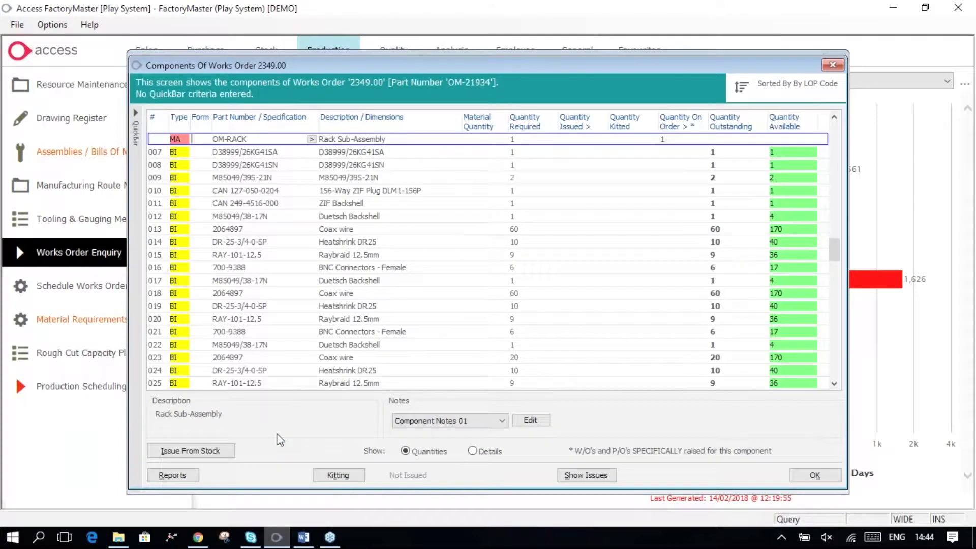
pyautogui.press('pagedown')
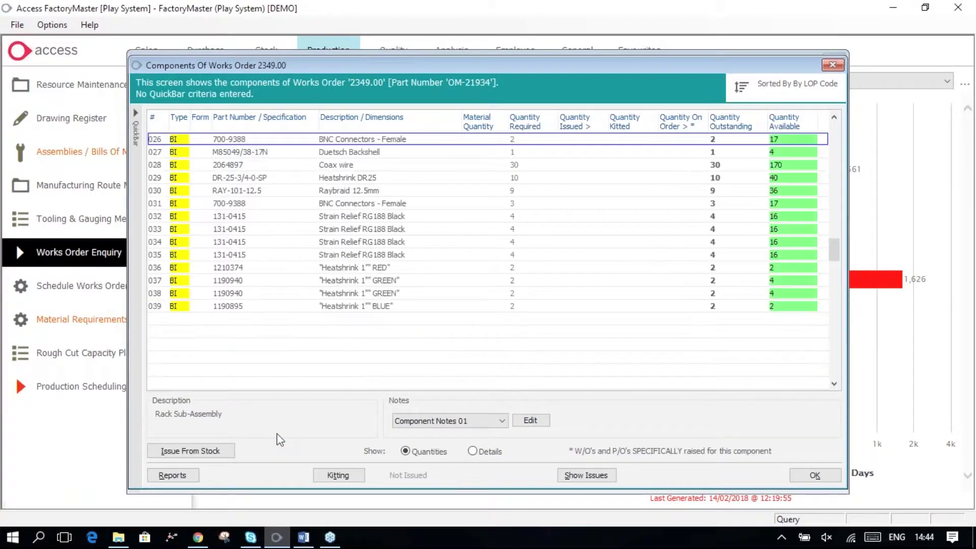
pyautogui.press('pageup')
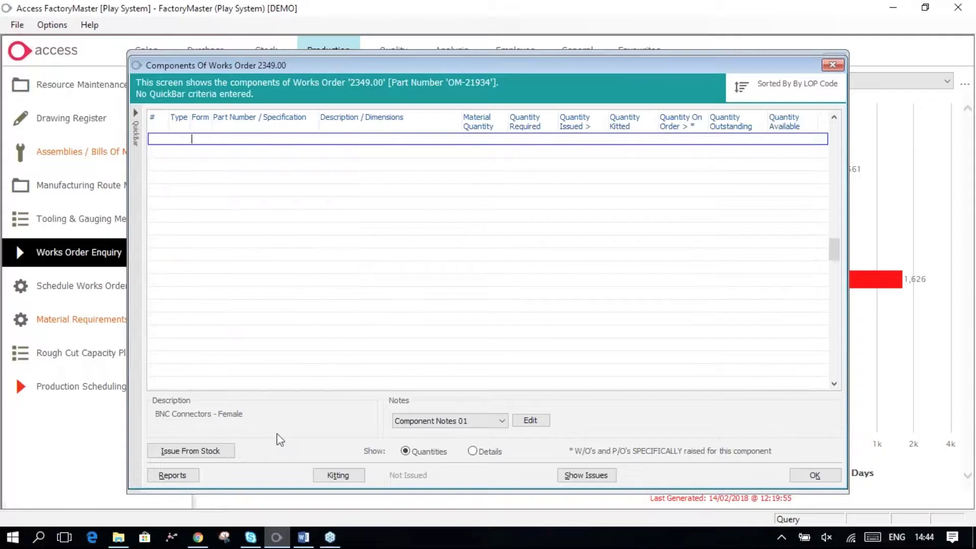